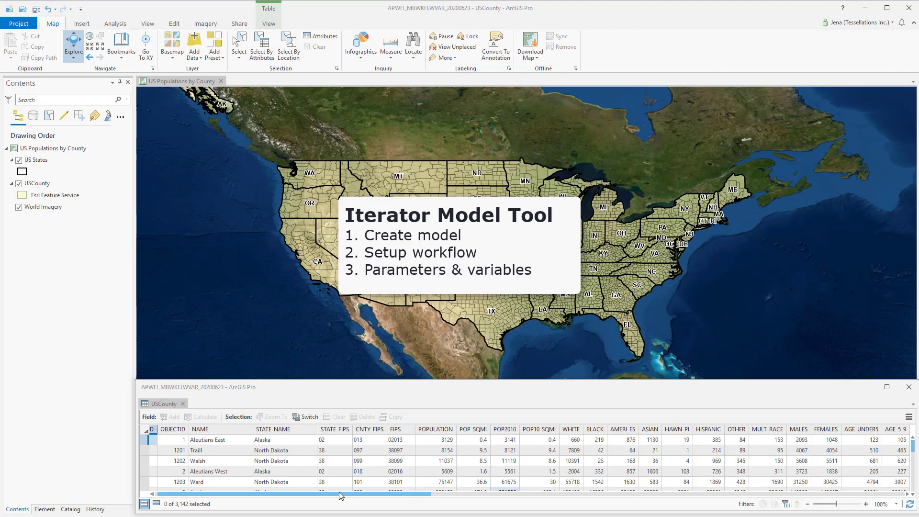
{"action": "left_click_drag", "start_coordinate": [339, 492], "coordinate": [320, 504]}
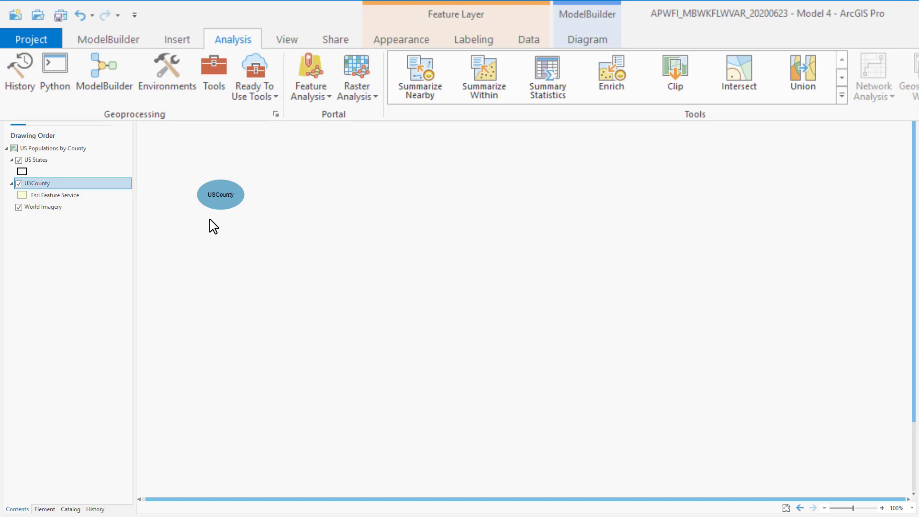
Step: Add an Iterate Row Selection iterator to the model with USCounty as its input, and fit the diagram to the view
{"action": "left_click", "coordinate": [106, 37]}
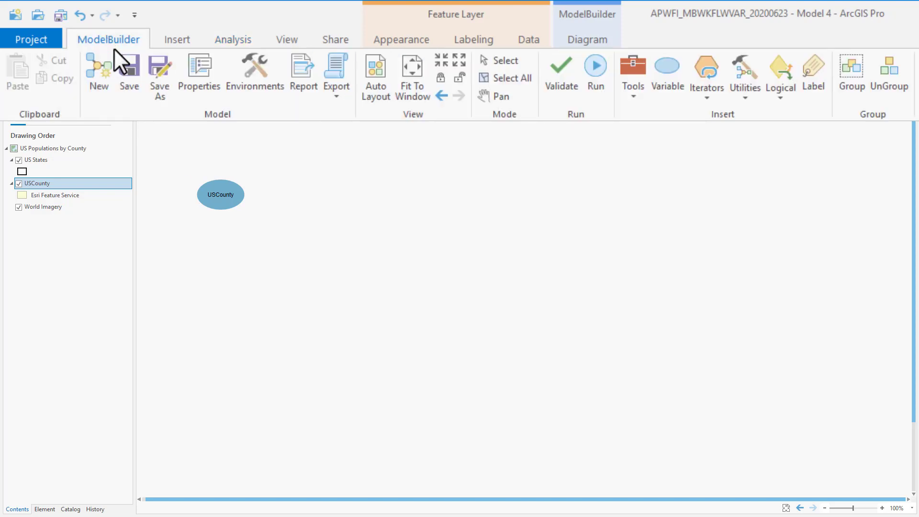
{"action": "left_click", "coordinate": [711, 93]}
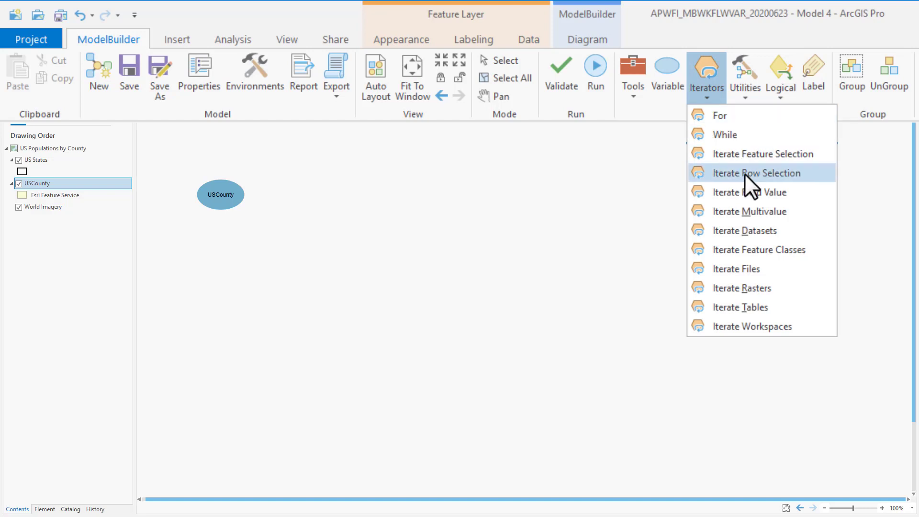
{"action": "left_click", "coordinate": [783, 177]}
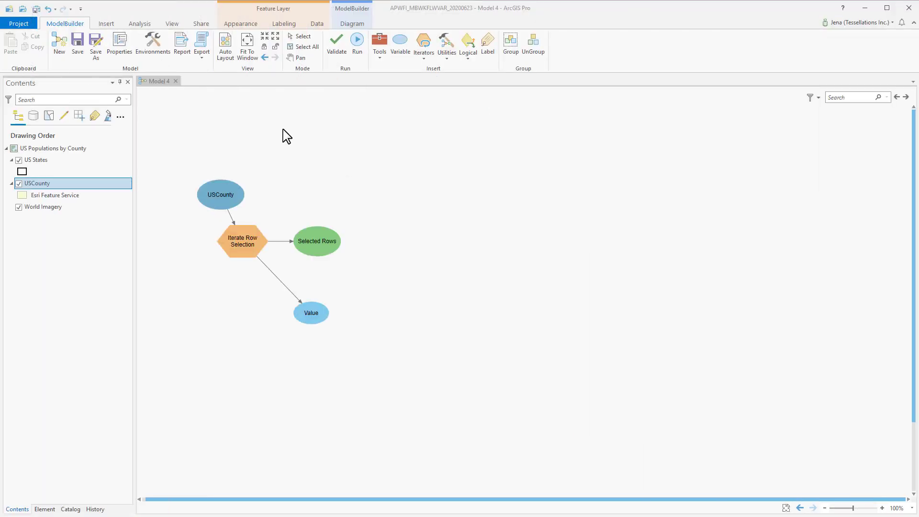
{"action": "left_click", "coordinate": [247, 53]}
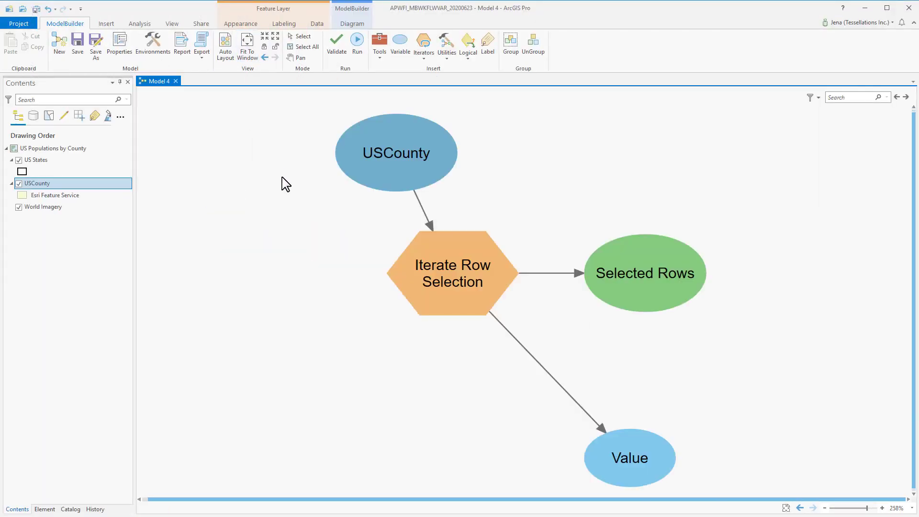
Step: Set Iterate Row Selection to group the USCounty rows by the STATE_NAME field and skip null values
{"action": "double_click", "coordinate": [456, 291]}
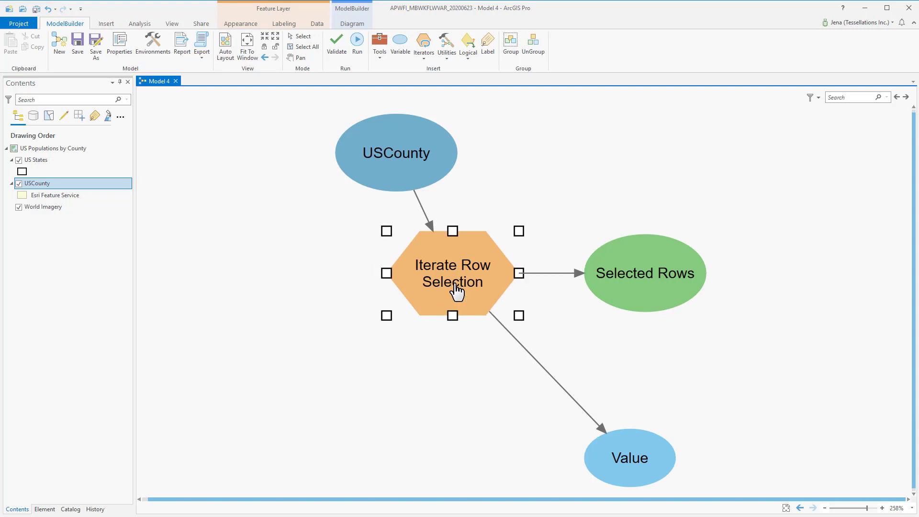
{"action": "left_click", "coordinate": [450, 295]}
{"action": "left_click", "coordinate": [425, 360]}
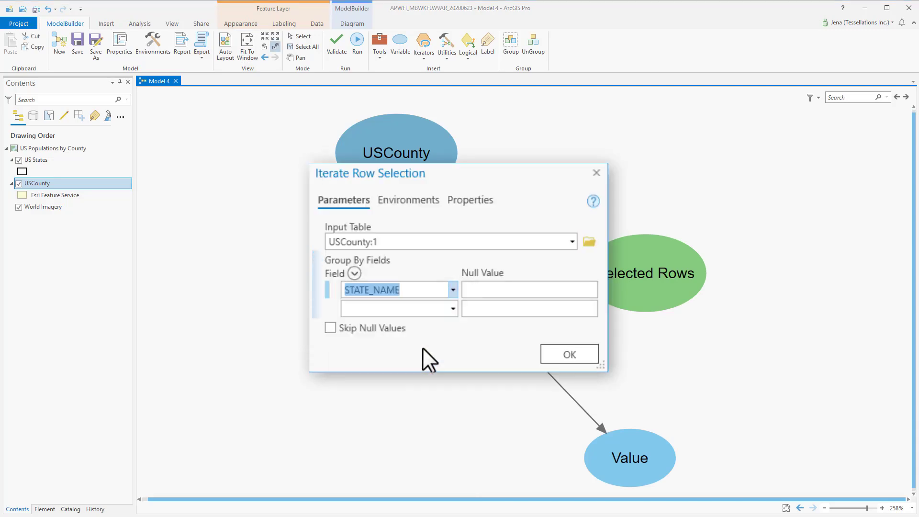
{"action": "left_click", "coordinate": [330, 328]}
{"action": "left_click", "coordinate": [569, 355]}
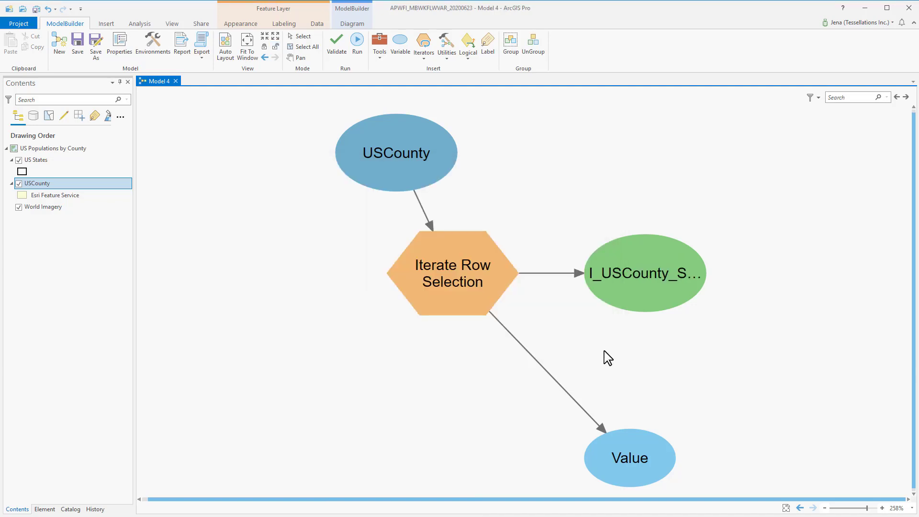
Step: Rename the iterator's selected rows output to Group and make it a model parameter
{"action": "left_click", "coordinate": [627, 281]}
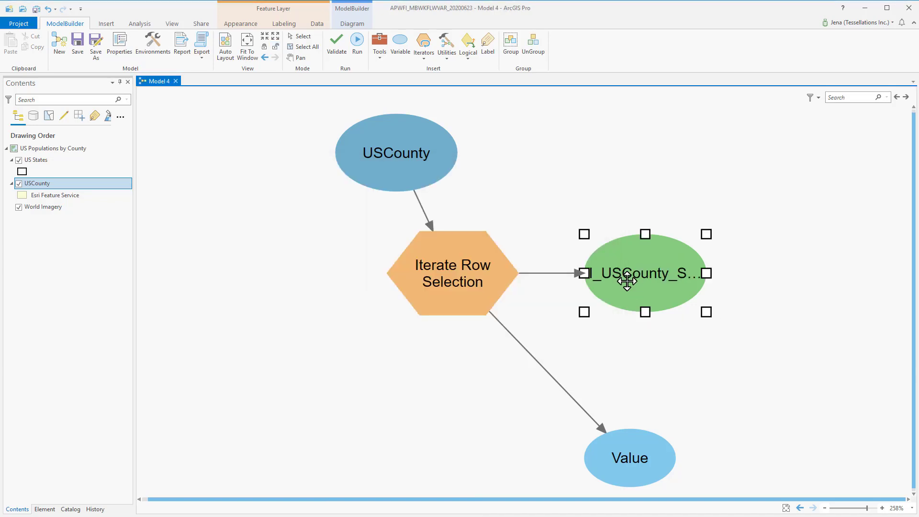
{"action": "right_click", "coordinate": [627, 281]}
{"action": "left_click", "coordinate": [652, 337]}
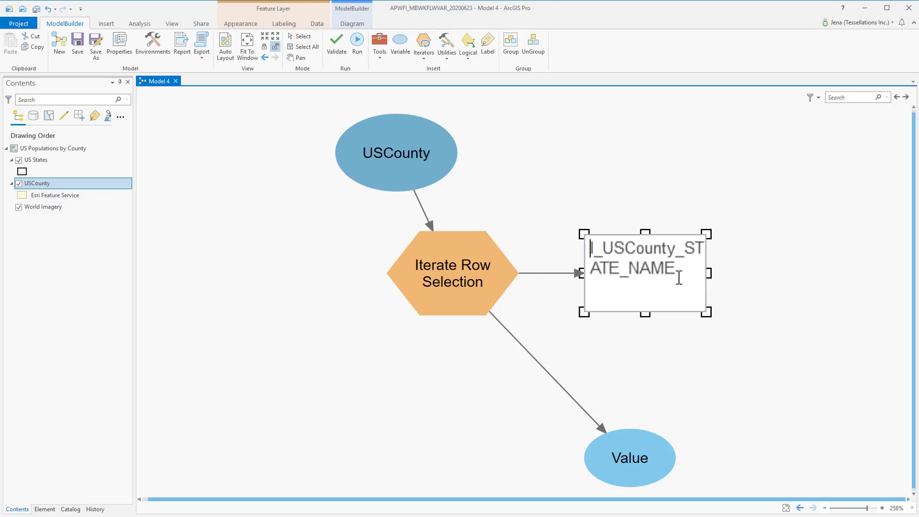
{"action": "left_click_drag", "start_coordinate": [679, 277], "coordinate": [576, 237]}
{"action": "type", "text": "Group"}
{"action": "left_click", "coordinate": [652, 390]}
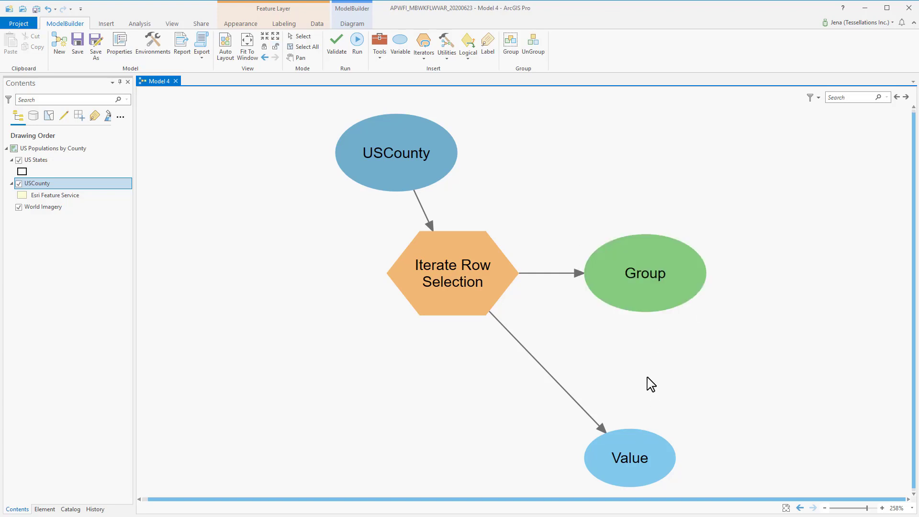
{"action": "right_click", "coordinate": [642, 309]}
{"action": "left_click", "coordinate": [670, 327]}
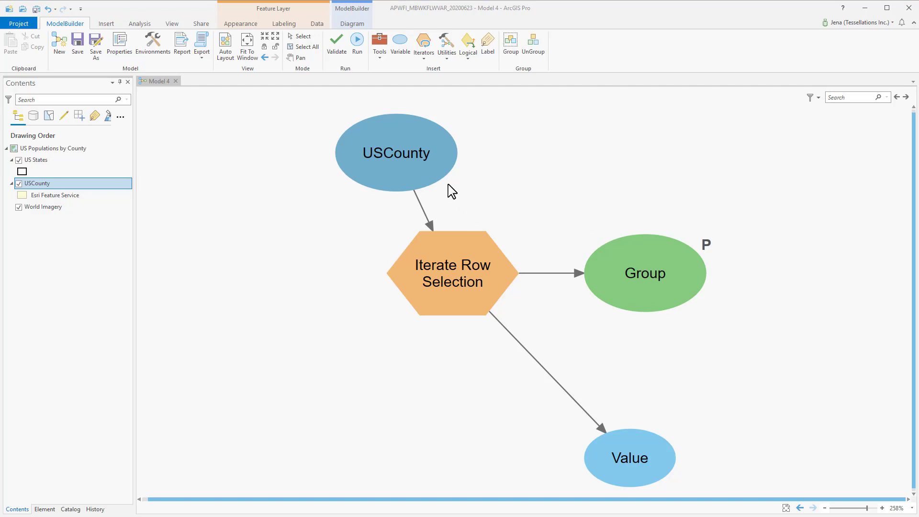
Step: Make the USCounty input variable a model parameter and rename it Input
{"action": "right_click", "coordinate": [420, 169]}
{"action": "left_click", "coordinate": [438, 188]}
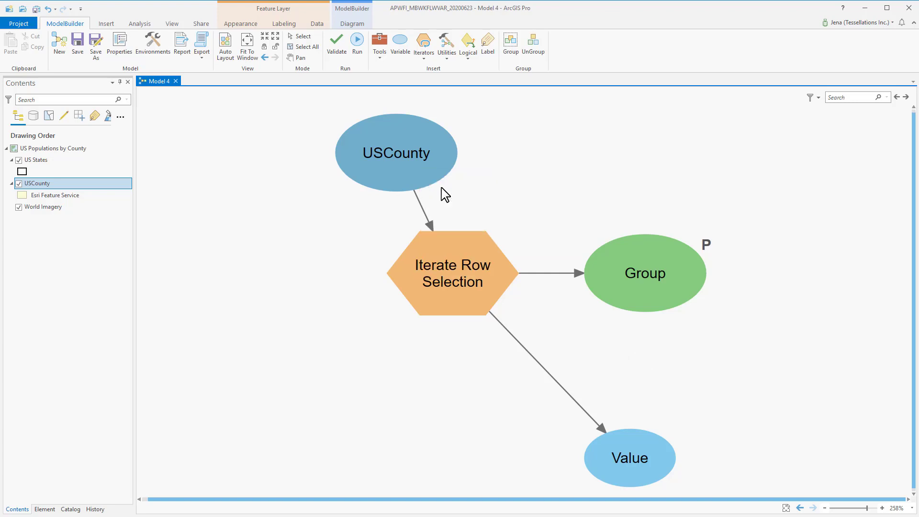
{"action": "right_click", "coordinate": [406, 171]}
{"action": "left_click", "coordinate": [432, 222]}
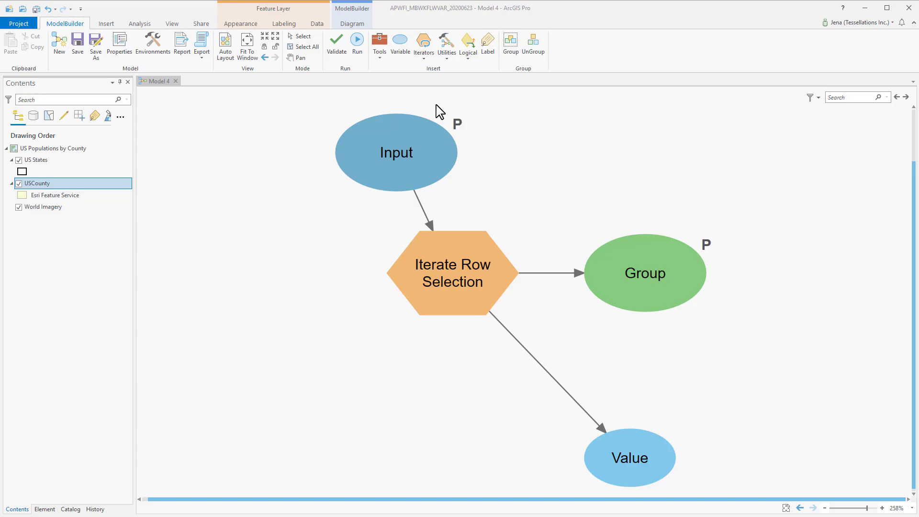
Step: Add a variable of data type Workspace to the model and set its value to States.gdb
{"action": "left_click", "coordinate": [407, 54]}
{"action": "left_click", "coordinate": [566, 135]}
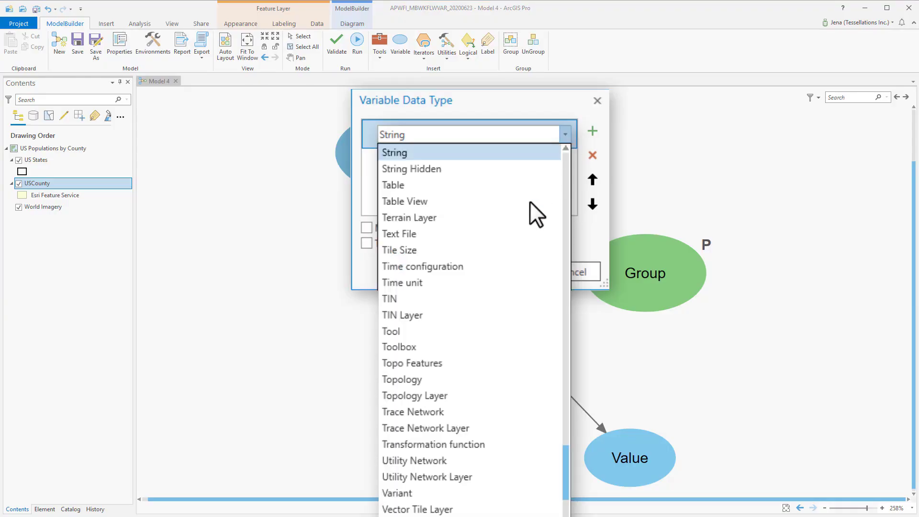
{"action": "scroll", "coordinate": [461, 476], "scroll_direction": "down", "scroll_amount": 3}
{"action": "left_click", "coordinate": [464, 479]}
{"action": "double_click", "coordinate": [648, 148]}
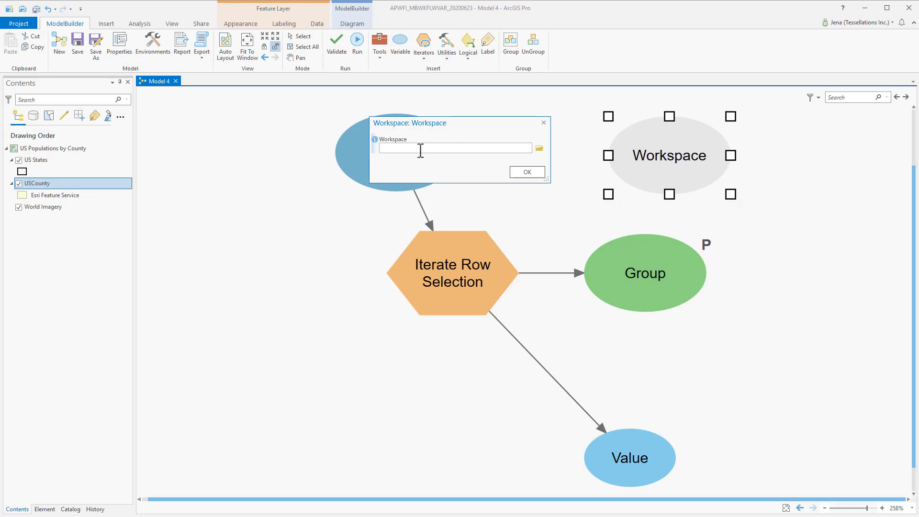
{"action": "type", "text": "States.gdb"}
{"action": "key", "text": "Return"}
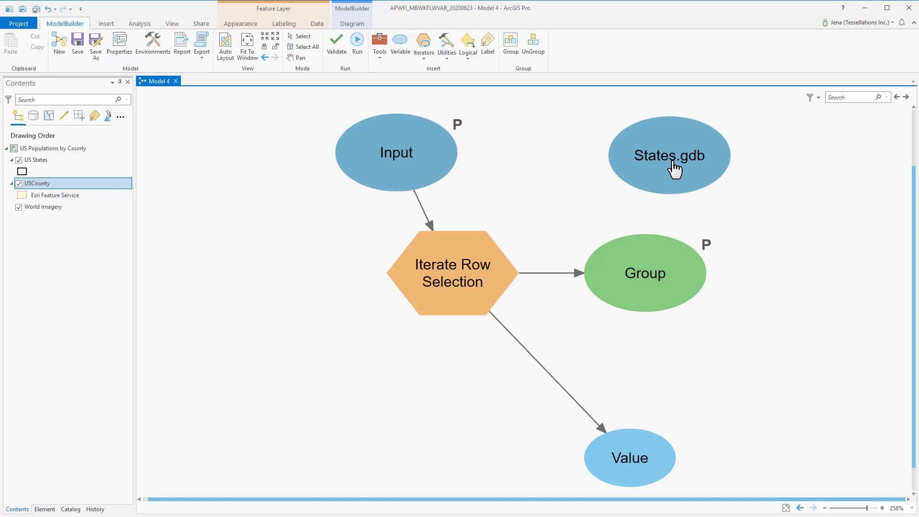
Step: Rename the States.gdb workspace variable to GDB and make it a model parameter
{"action": "right_click", "coordinate": [676, 164]}
{"action": "left_click", "coordinate": [691, 203]}
{"action": "key", "text": "ctrl+a"}
{"action": "type", "text": "GDB"}
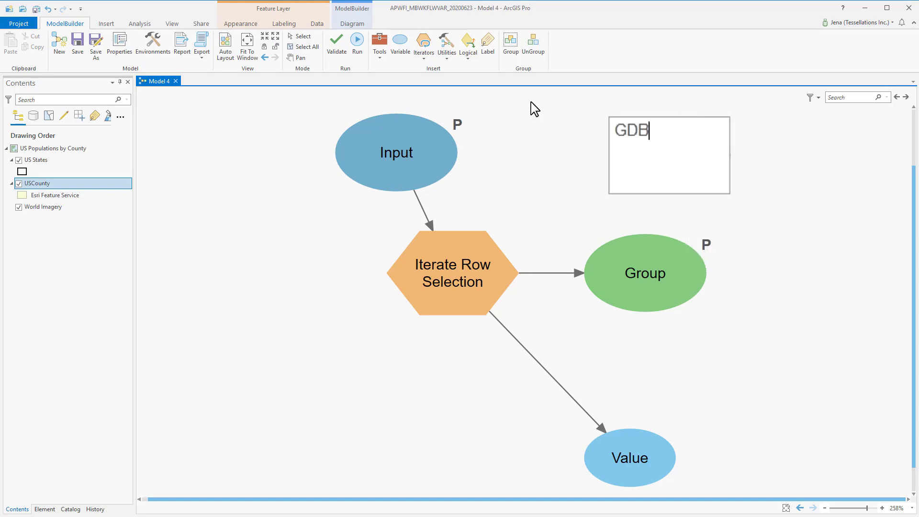
{"action": "left_click", "coordinate": [573, 149]}
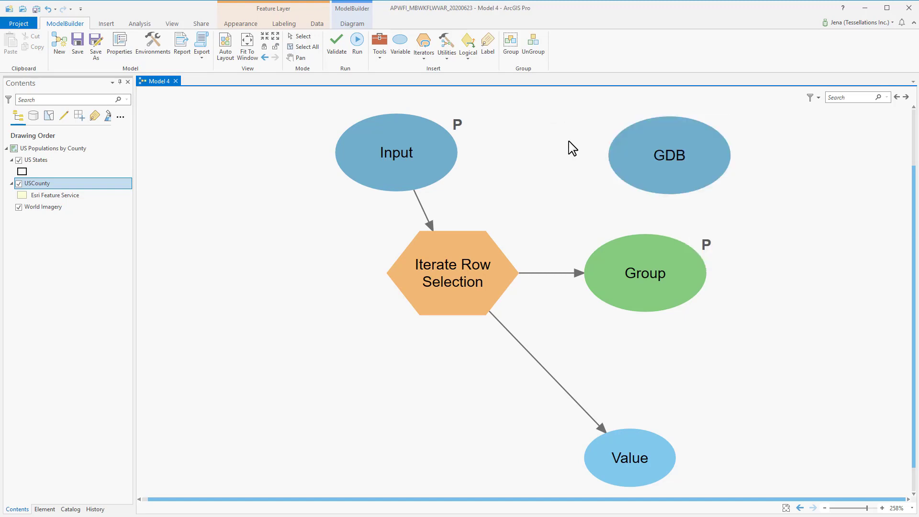
{"action": "right_click", "coordinate": [689, 158]}
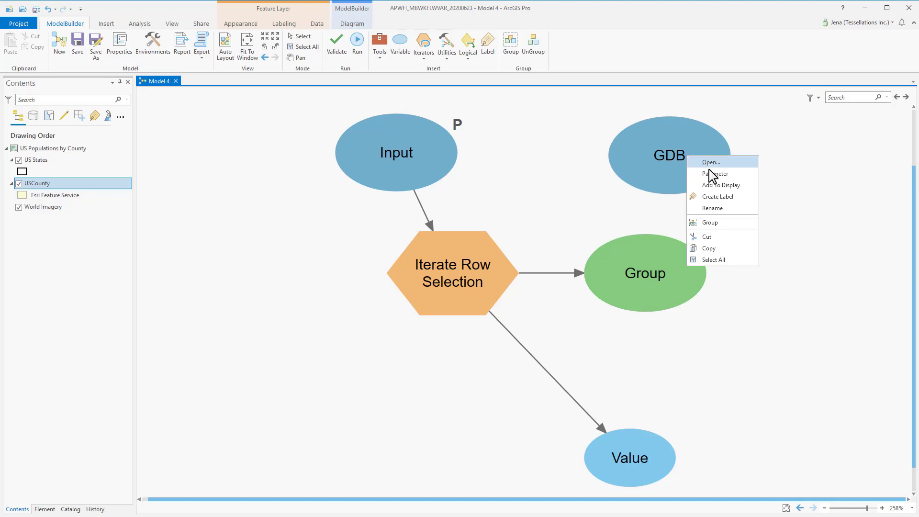
{"action": "left_click", "coordinate": [716, 182]}
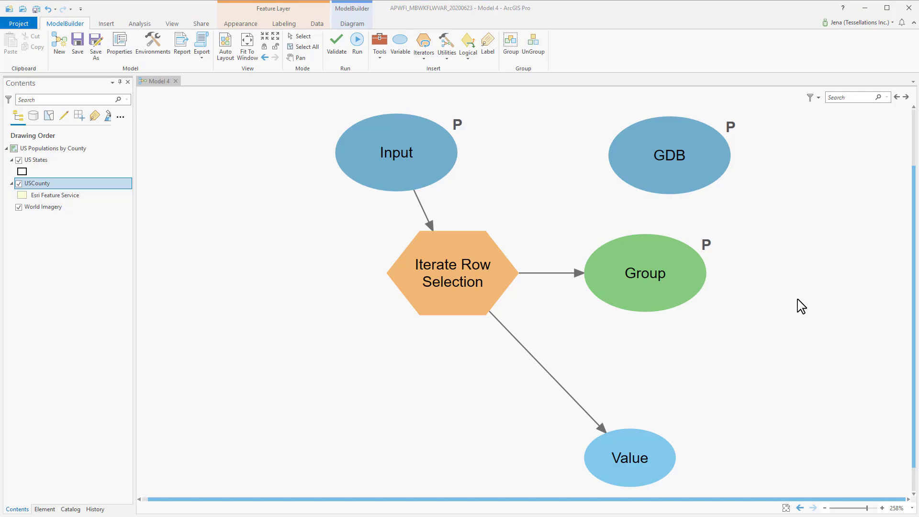
Step: Add the Copy Features tool to the model and connect the Group output to it as Input Features
{"action": "left_click", "coordinate": [381, 59]}
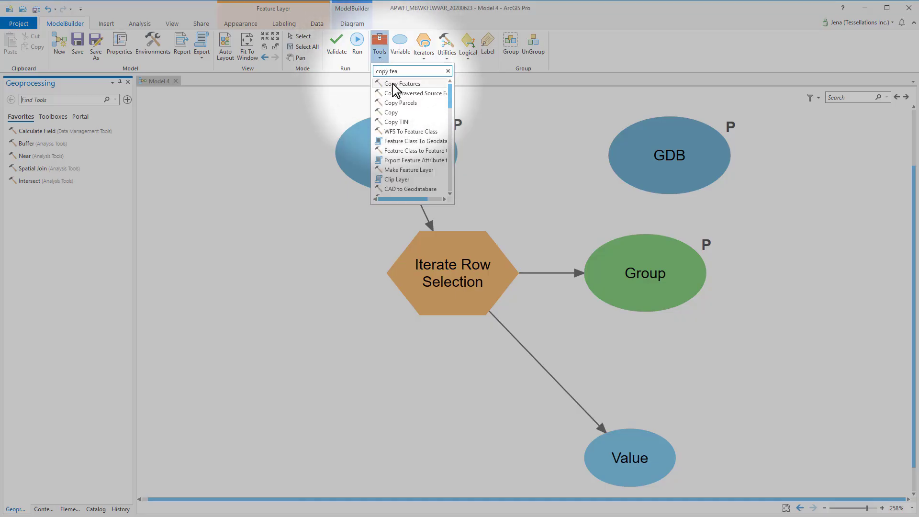
{"action": "left_click", "coordinate": [406, 85]}
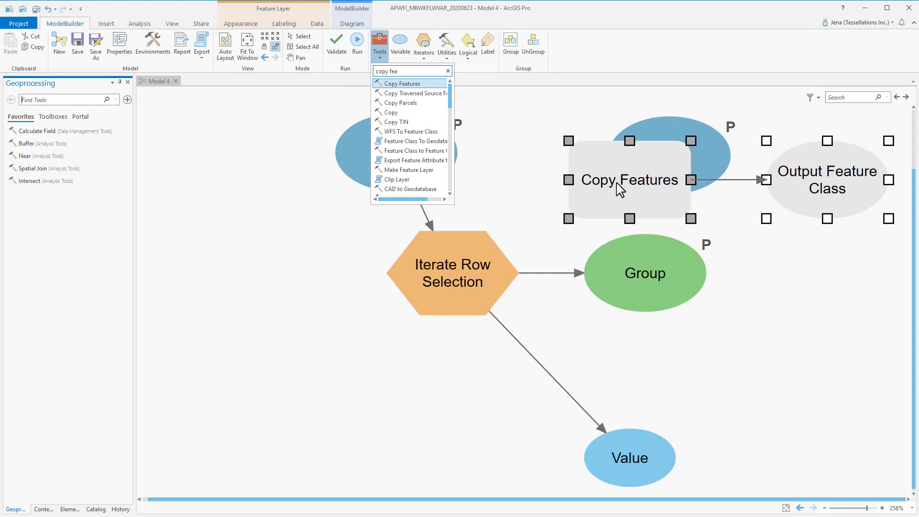
{"action": "left_click_drag", "start_coordinate": [540, 288], "coordinate": [547, 369]}
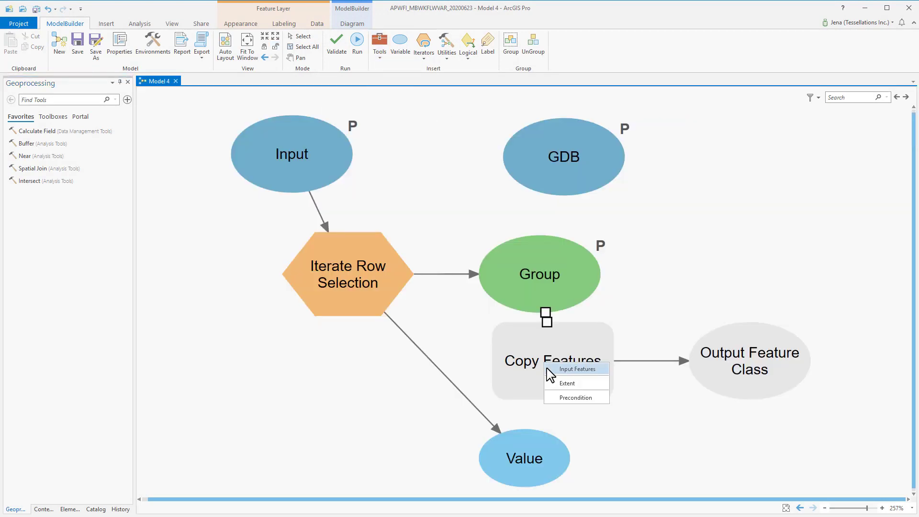
{"action": "left_click", "coordinate": [550, 370]}
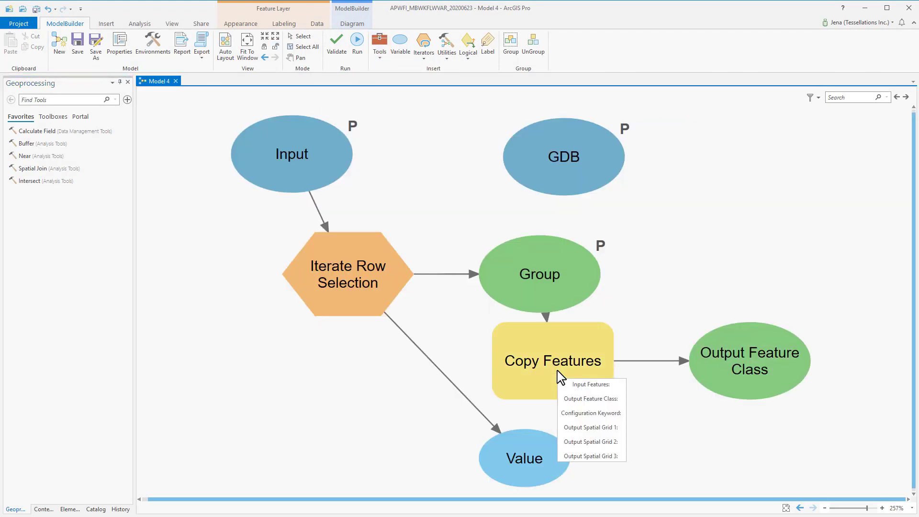
Step: Set the Output Feature Class of Copy Features to %GDB%\%Group%
{"action": "double_click", "coordinate": [559, 376]}
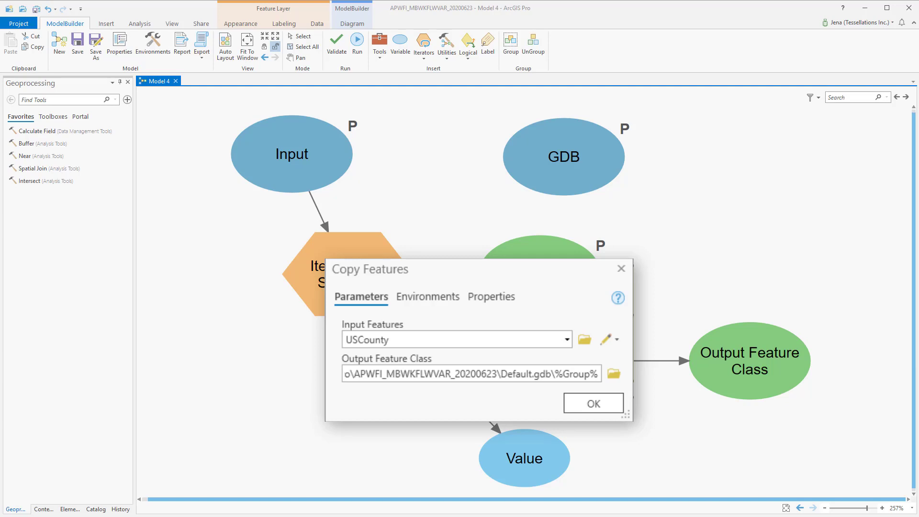
{"action": "type", "text": "%GDB"}
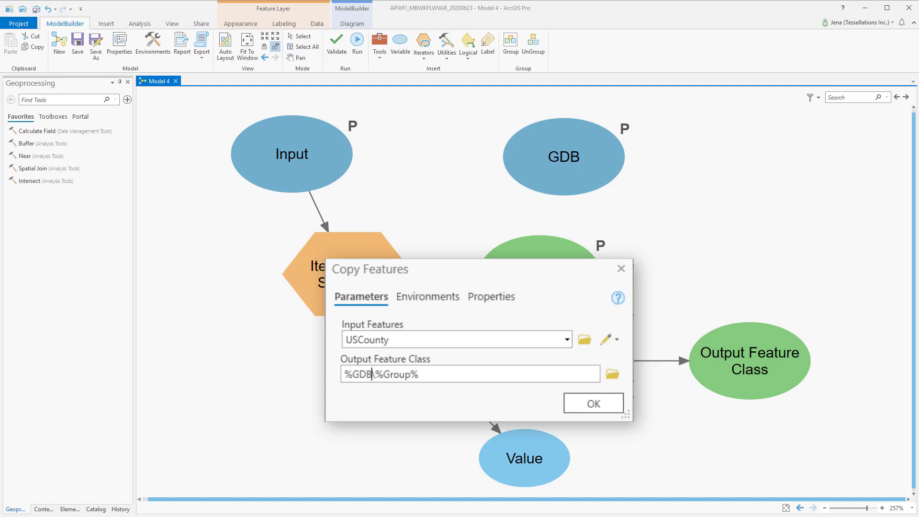
{"action": "type", "text": "%"}
{"action": "key", "text": "Return"}
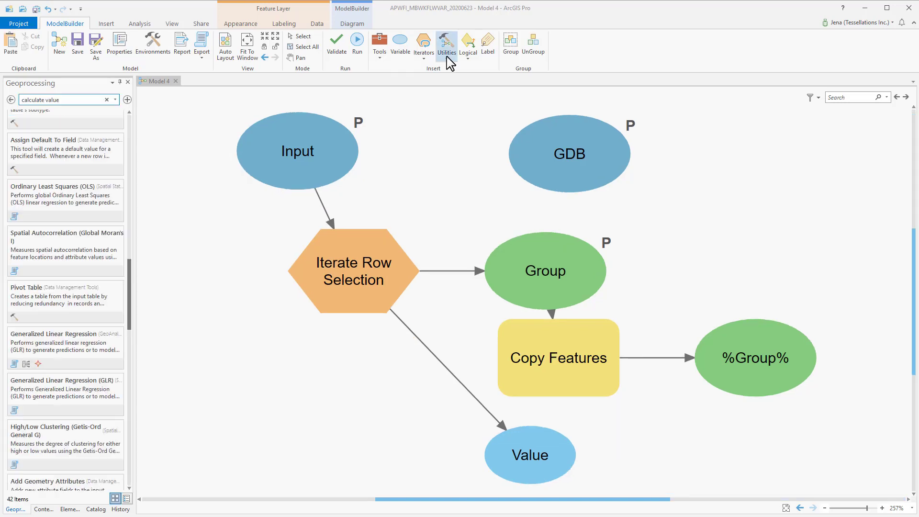
Step: Add a Calculate Value utility with the expression "%Value%".replace(" ","_") and data type Variant
{"action": "left_click", "coordinate": [447, 52]}
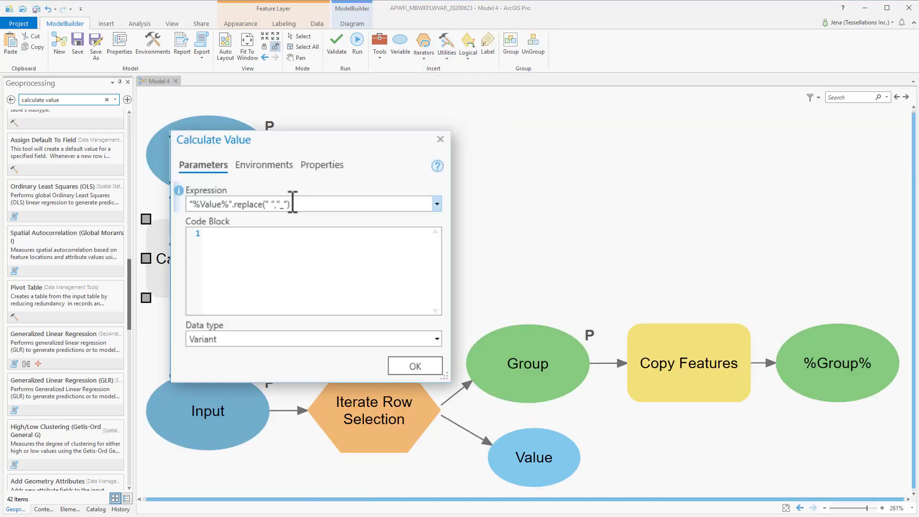
{"action": "left_click", "coordinate": [436, 369]}
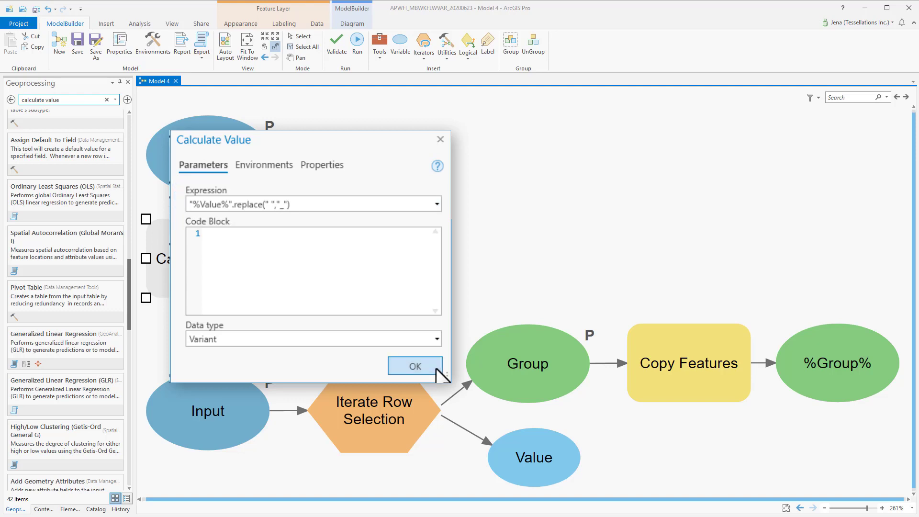
Step: Connect the Calculate Value output Group to Copy Features as a precondition
{"action": "left_click_drag", "start_coordinate": [329, 253], "coordinate": [650, 354]}
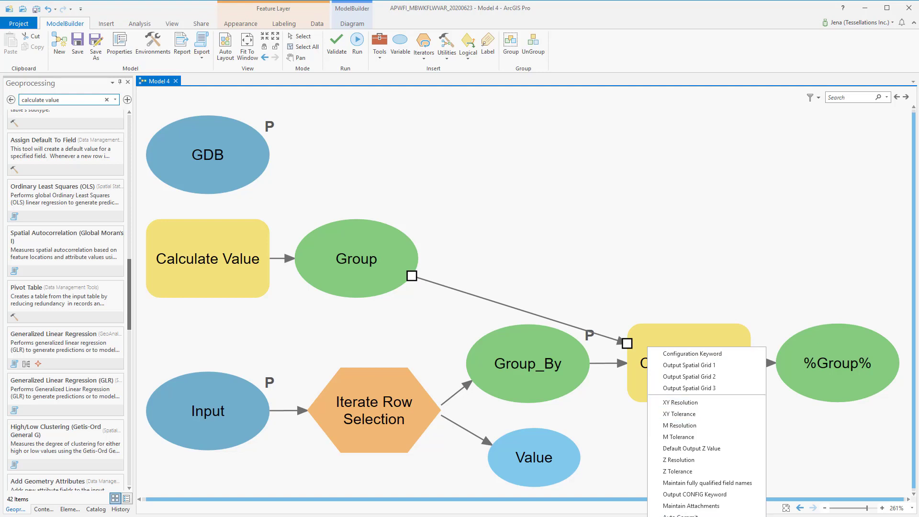
{"action": "scroll", "coordinate": [707, 479], "scroll_direction": "down", "scroll_amount": 3}
{"action": "left_click", "coordinate": [690, 513]}
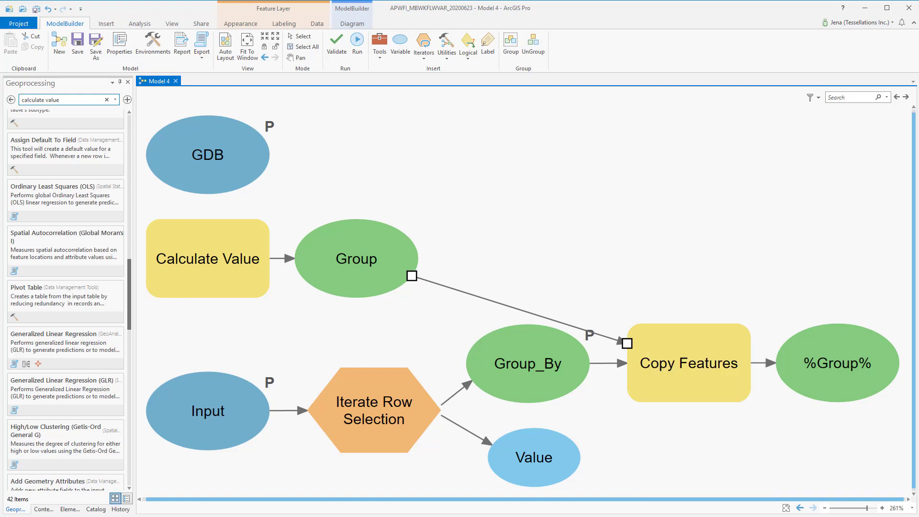
Step: Validate the complete model and run it
{"action": "left_click", "coordinate": [335, 53]}
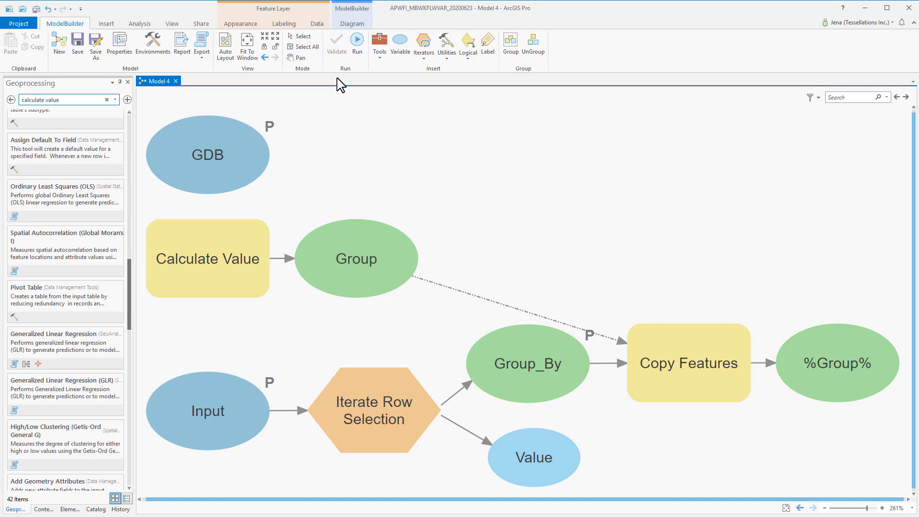
{"action": "left_click", "coordinate": [358, 50]}
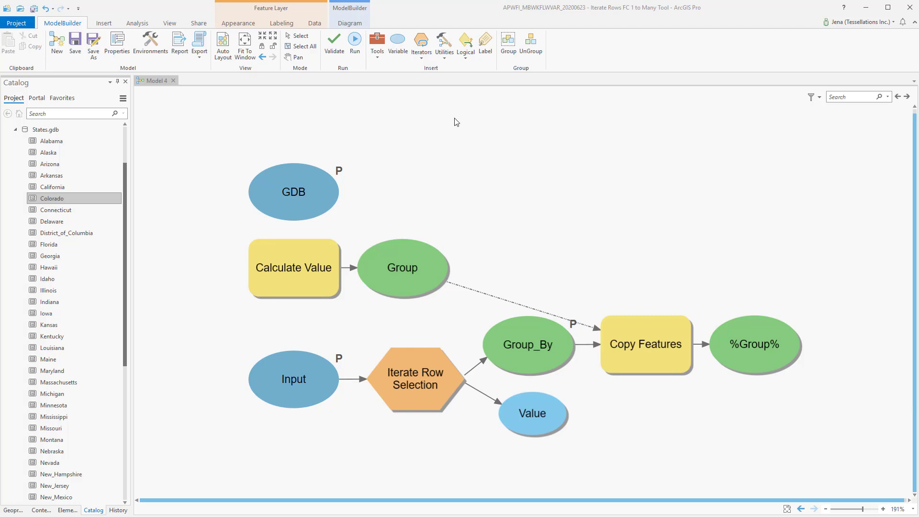
{"action": "left_click", "coordinate": [445, 60]}
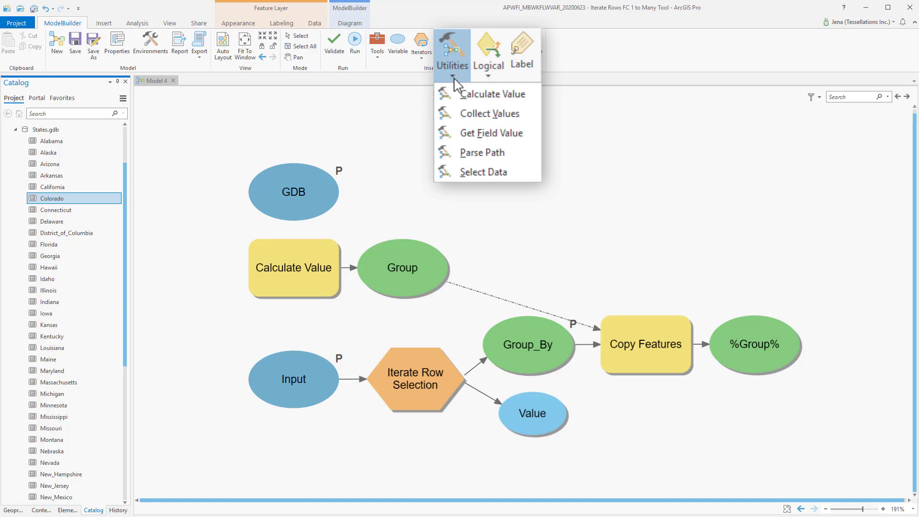
Step: Add a Collect Values utility to the model and set the GDB workspace variable to in_memory
{"action": "left_click", "coordinate": [459, 113]}
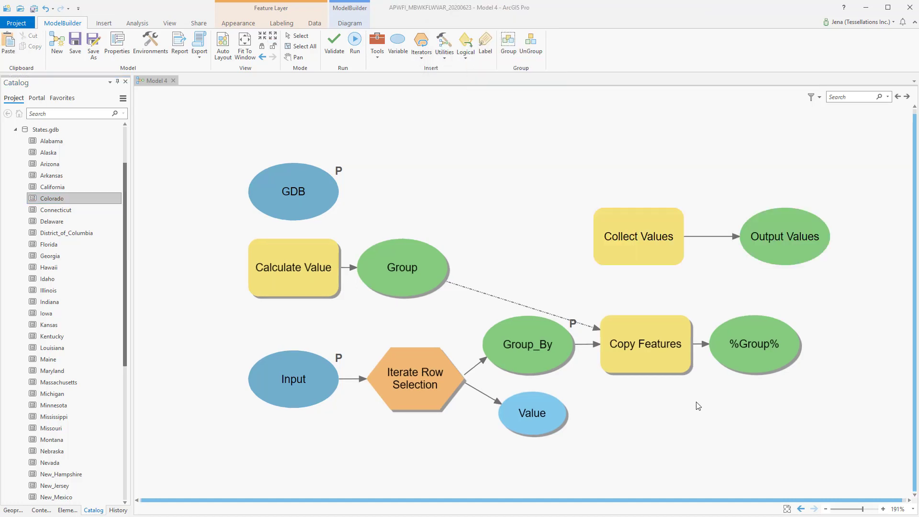
{"action": "left_click", "coordinate": [291, 198]}
{"action": "double_click", "coordinate": [291, 199]}
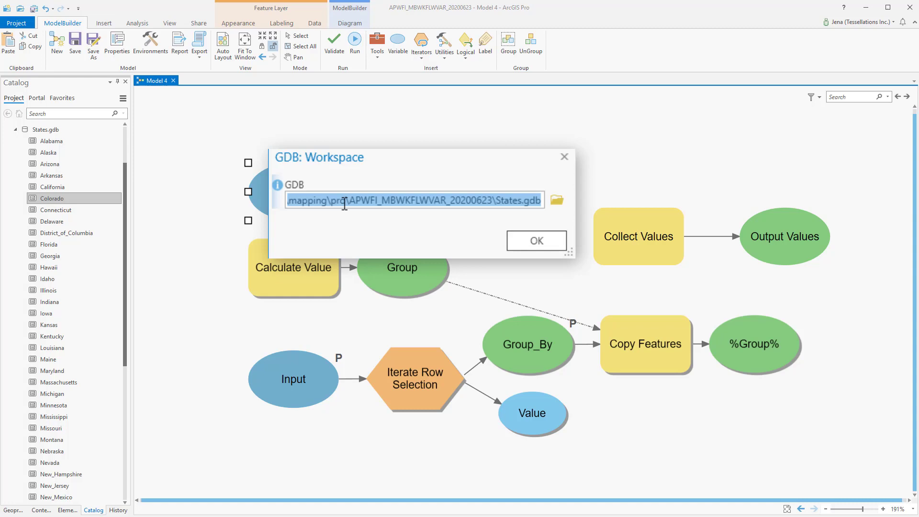
{"action": "type", "text": "in_"}
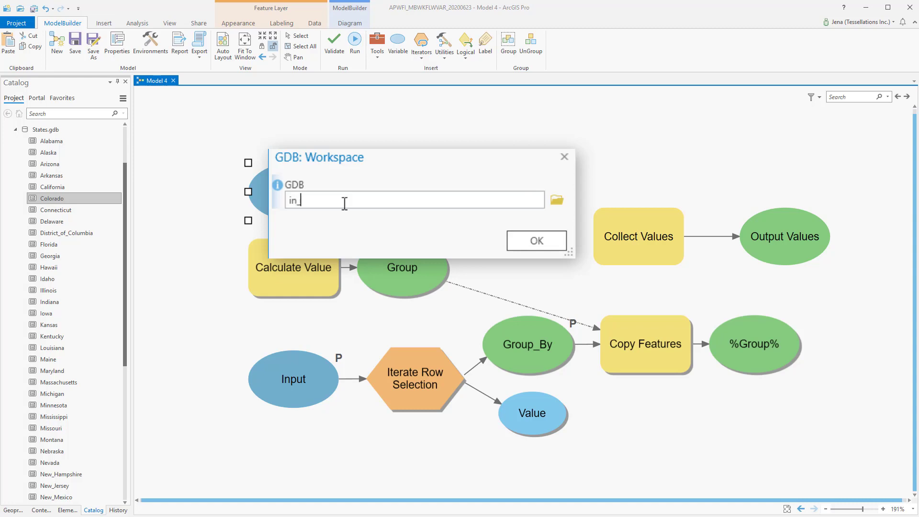
{"action": "type", "text": "memory"}
{"action": "key", "text": "Return"}
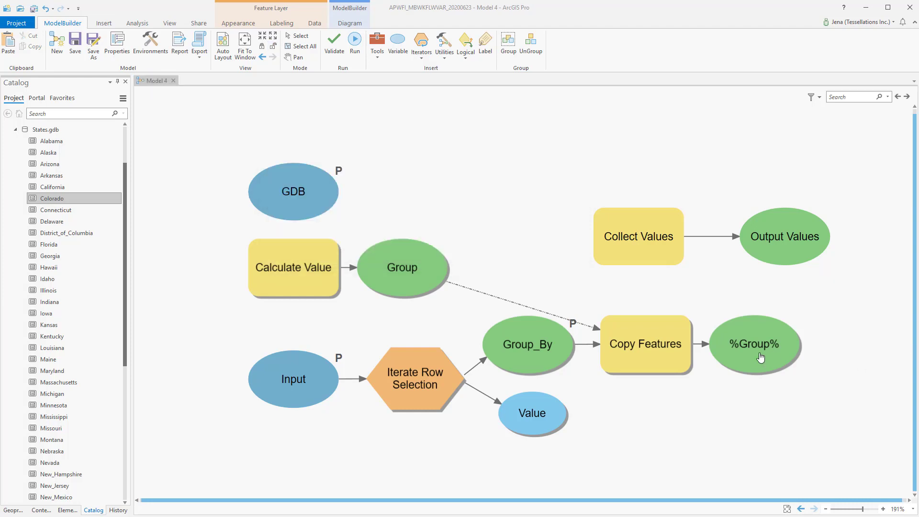
Step: Connect the %Group% output to Collect Values as its input and make Output Values a model parameter
{"action": "left_click_drag", "start_coordinate": [756, 353], "coordinate": [656, 263]}
{"action": "left_click", "coordinate": [677, 275]}
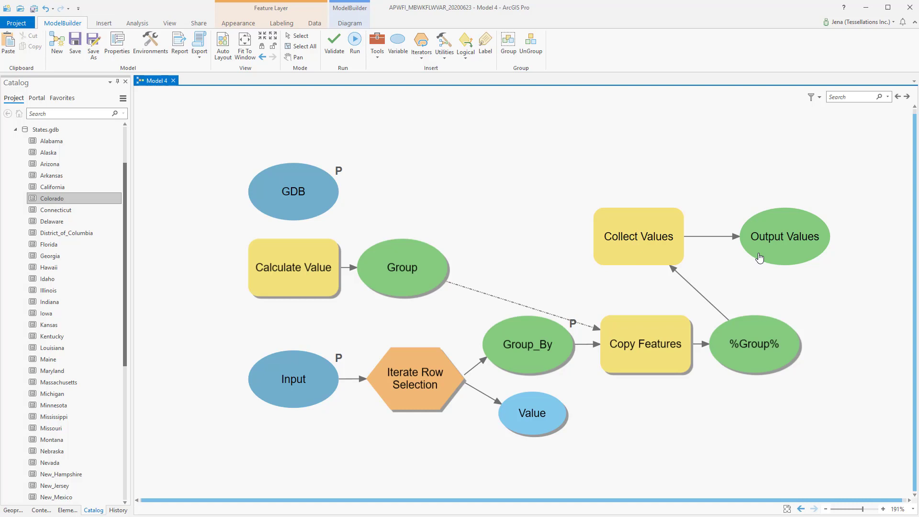
{"action": "right_click", "coordinate": [760, 258]}
{"action": "left_click", "coordinate": [780, 271]}
Step: In the model's tool properties, move the Input parameter above Group_By in the parameter order
{"action": "left_click", "coordinate": [118, 44]}
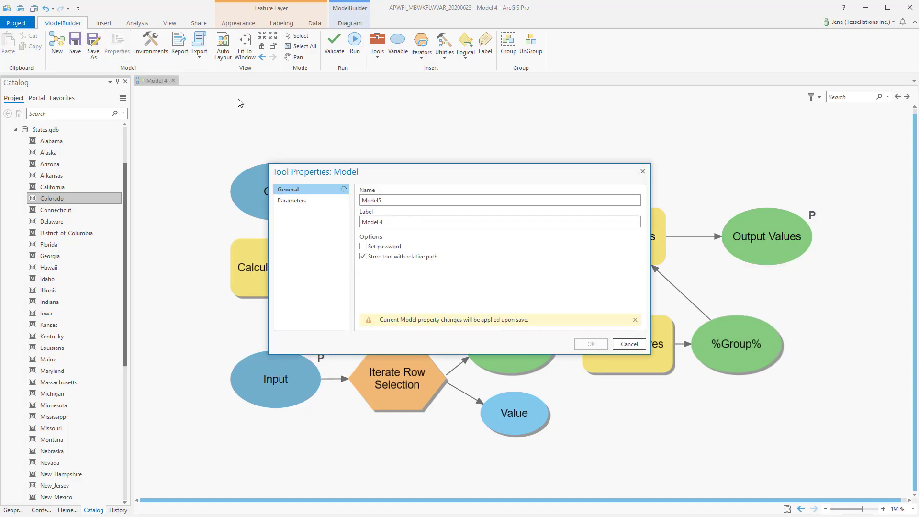
{"action": "left_click", "coordinate": [326, 201]}
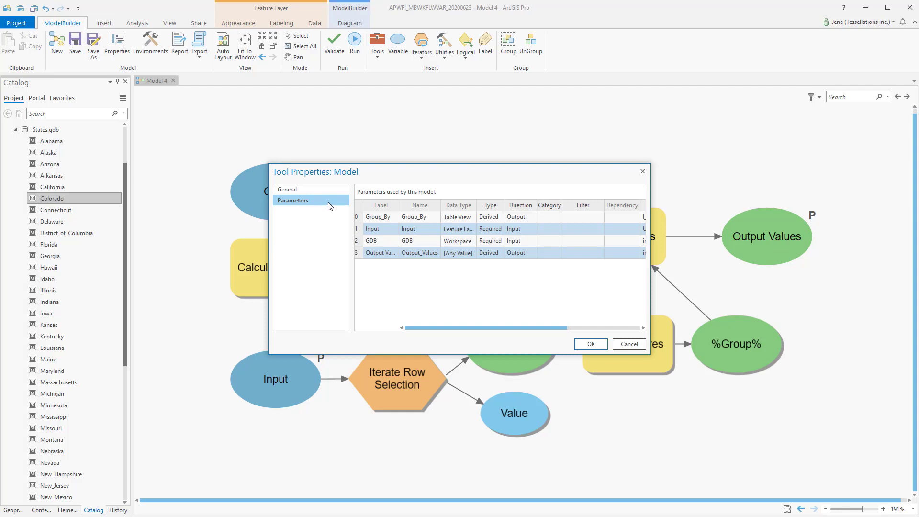
{"action": "left_click", "coordinate": [365, 229]}
{"action": "left_click_drag", "start_coordinate": [366, 230], "coordinate": [367, 217]}
{"action": "left_click", "coordinate": [320, 194]}
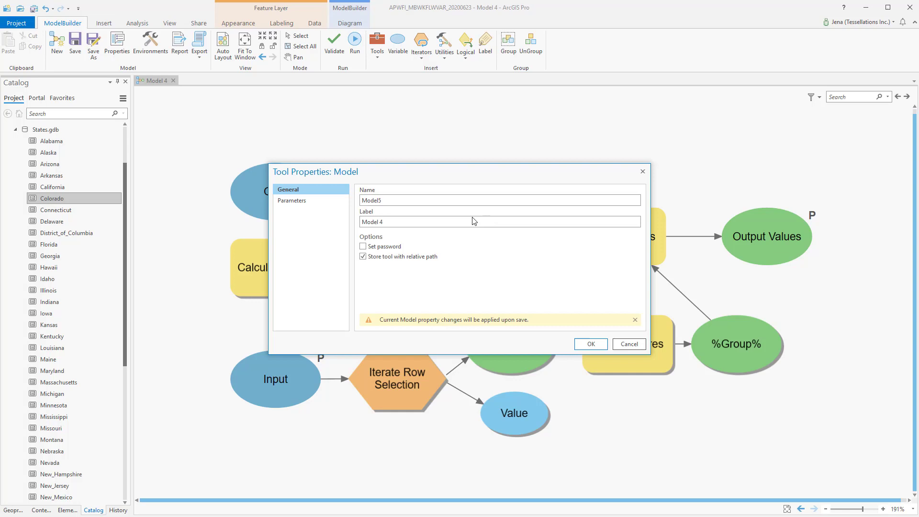
{"action": "left_click", "coordinate": [327, 191]}
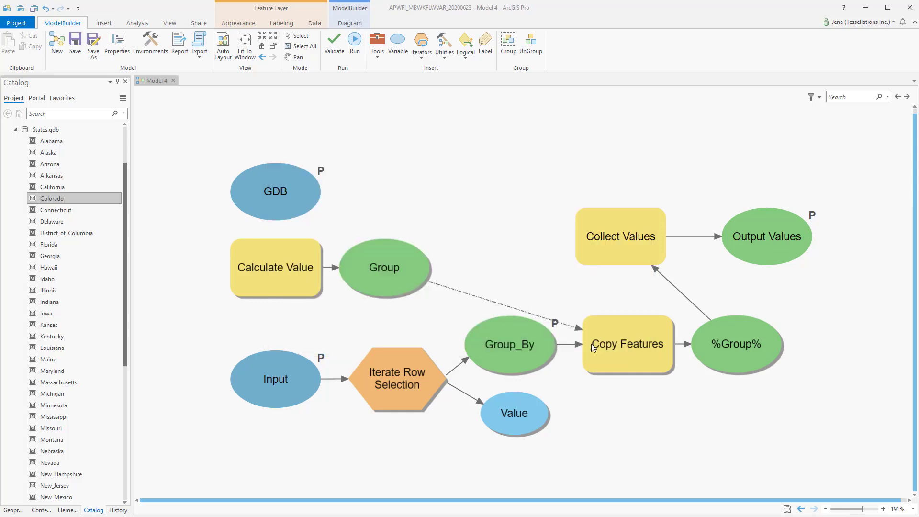